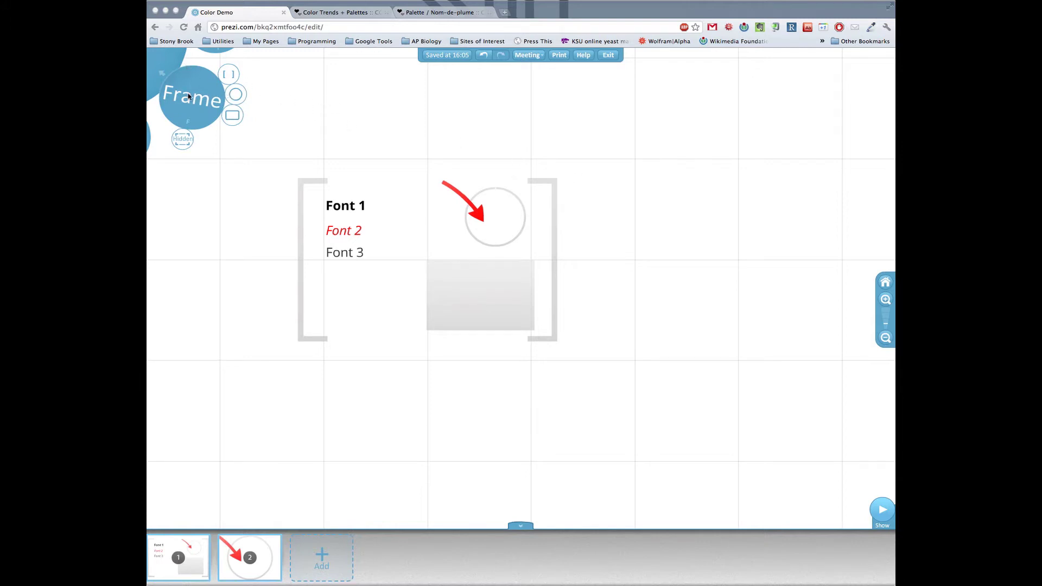
Close the Frame options and collapse the path thumbnail strip to free the canvas.
{"action": "left_click", "coordinate": [170, 63]}
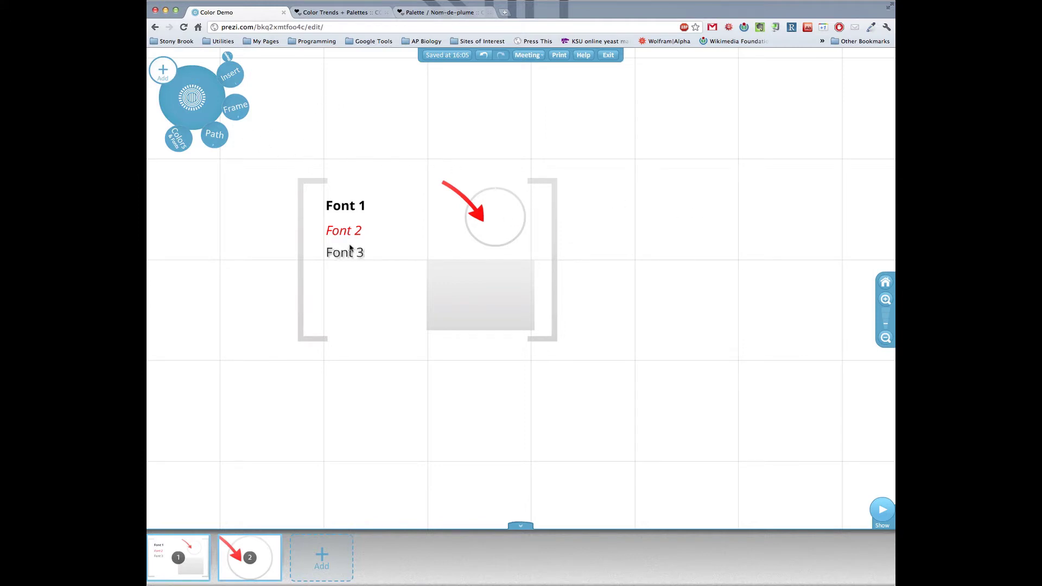
{"action": "left_click", "coordinate": [521, 525]}
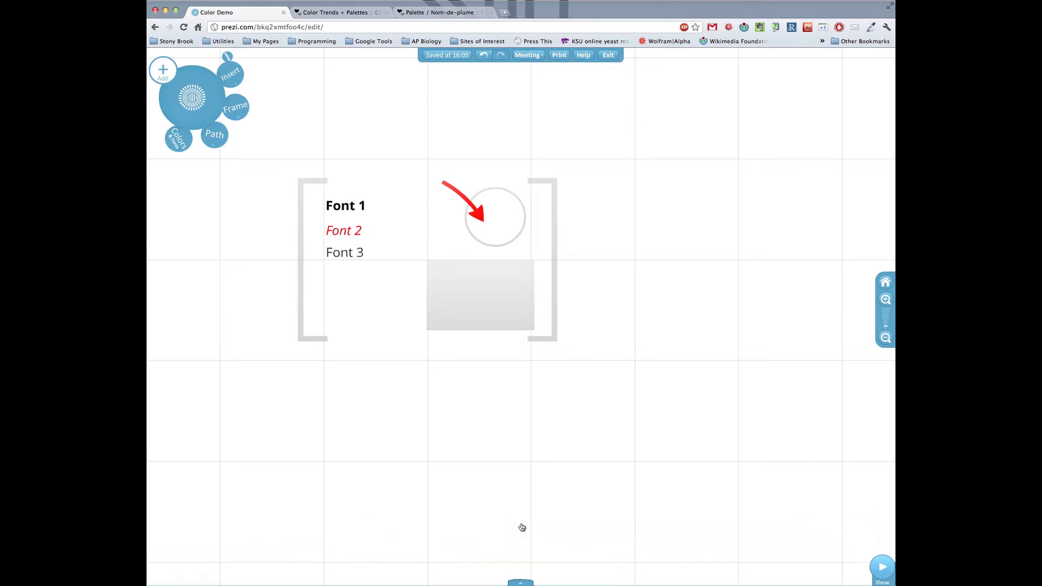
Preview the Midnight, Discreet and LOUD themes, then settle on the Sketchy theme.
{"action": "left_click", "coordinate": [179, 139]}
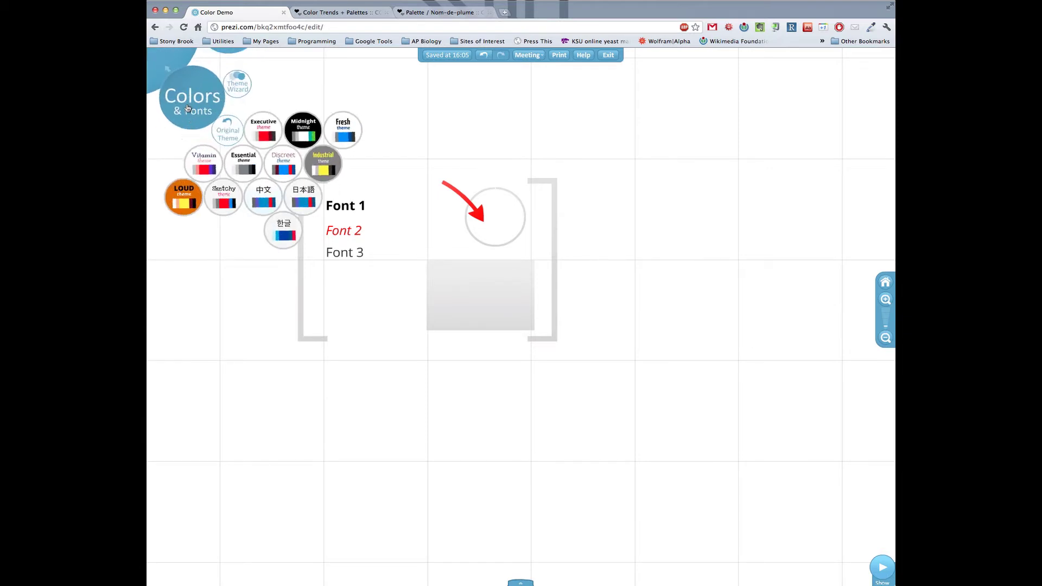
{"action": "left_click", "coordinate": [315, 127]}
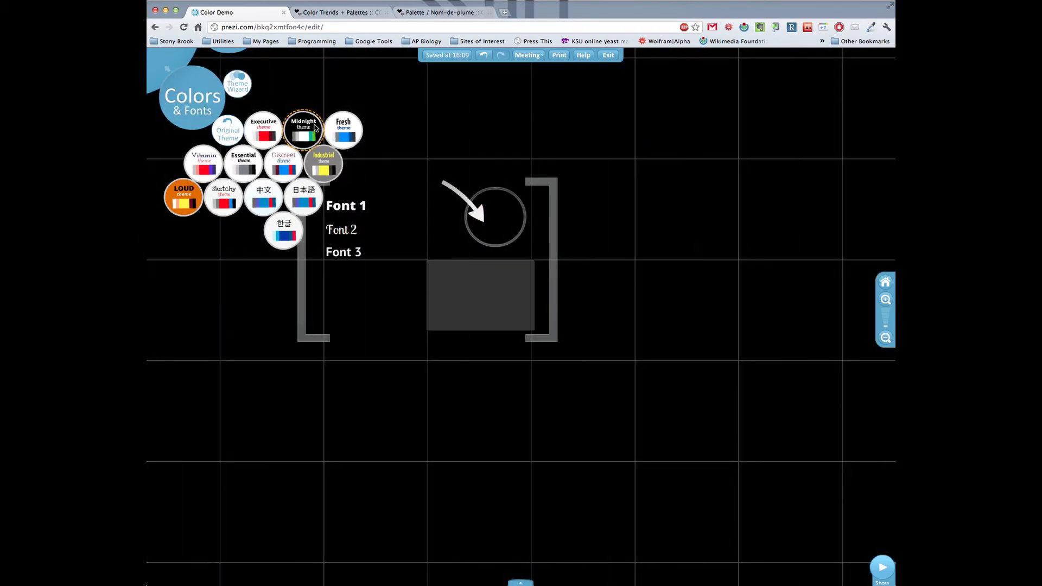
{"action": "left_click", "coordinate": [285, 168]}
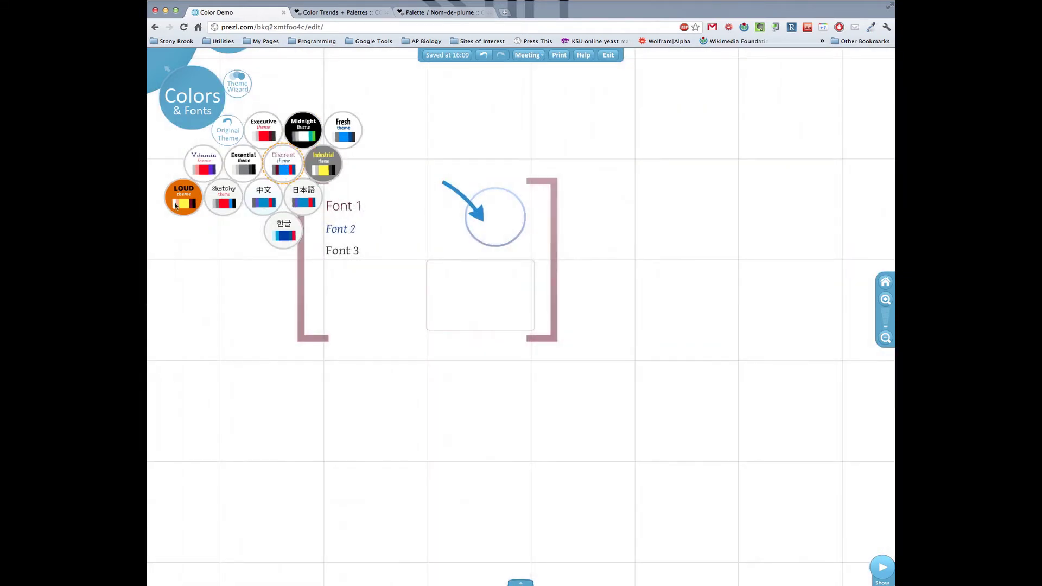
{"action": "left_click", "coordinate": [182, 204]}
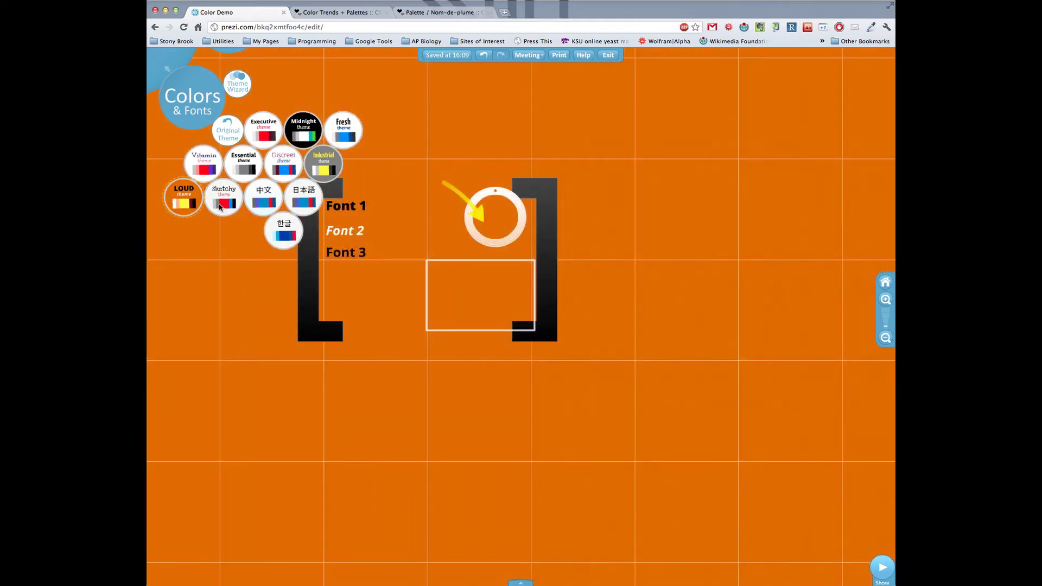
{"action": "left_click", "coordinate": [220, 206]}
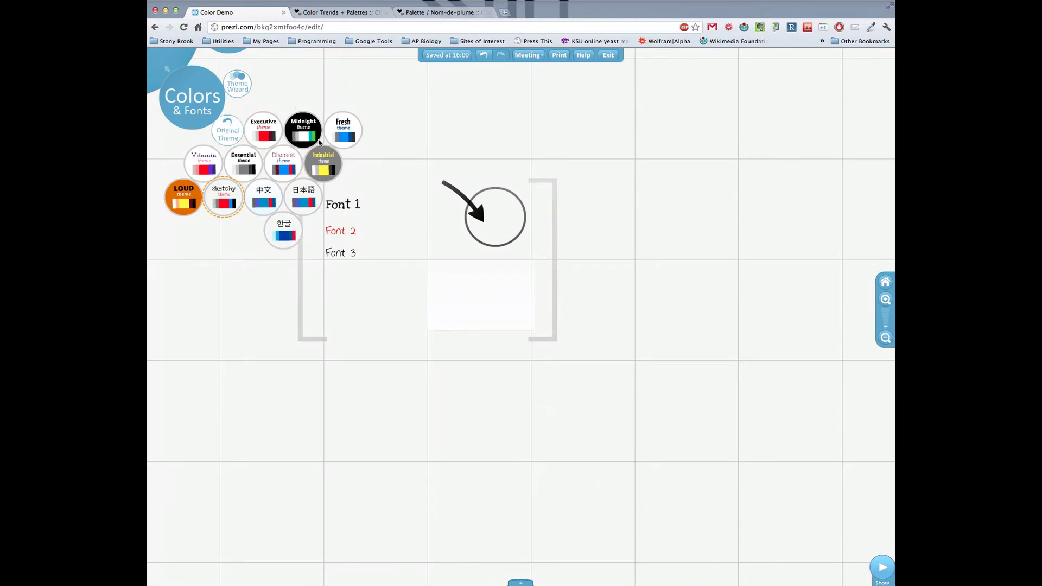
Start the Theme Wizard with a peach presentation background.
{"action": "left_click", "coordinate": [236, 88]}
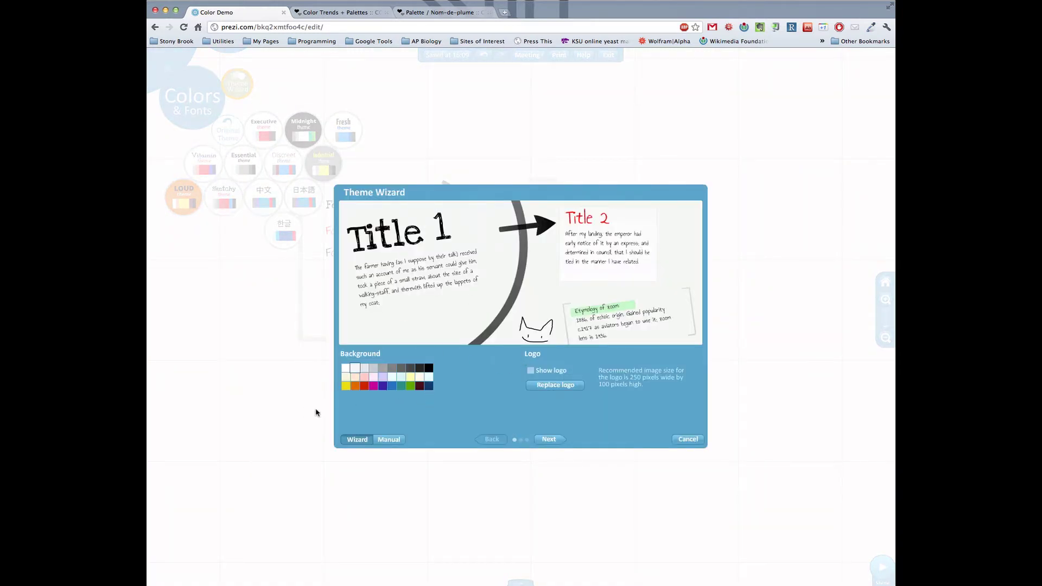
{"action": "left_click", "coordinate": [356, 380]}
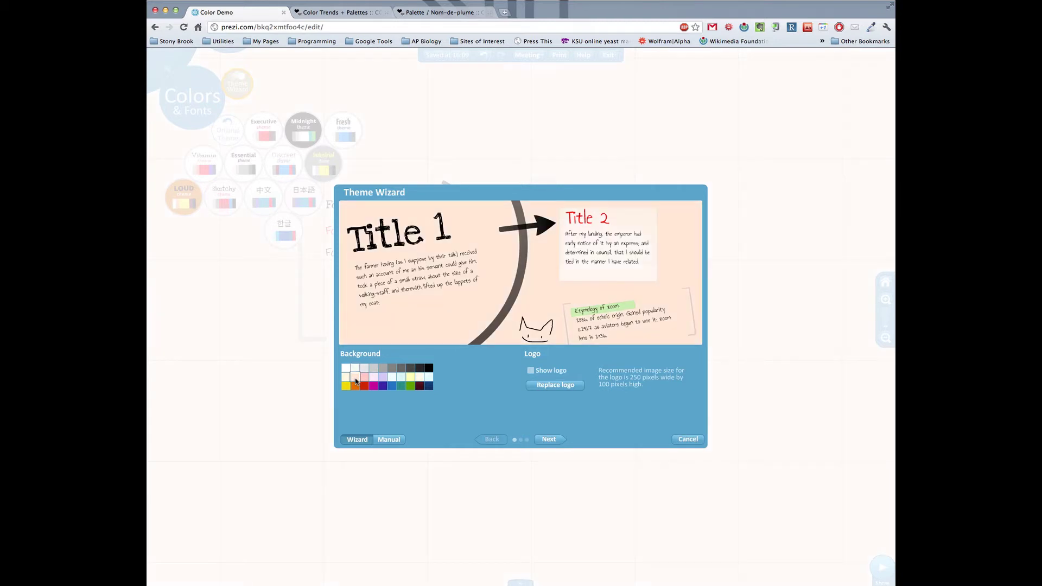
{"action": "left_click", "coordinate": [549, 439]}
Set Title 1 to light-teal Nunito, Title 2 to a thin purple font, and body text red.
{"action": "left_click", "coordinate": [407, 374]}
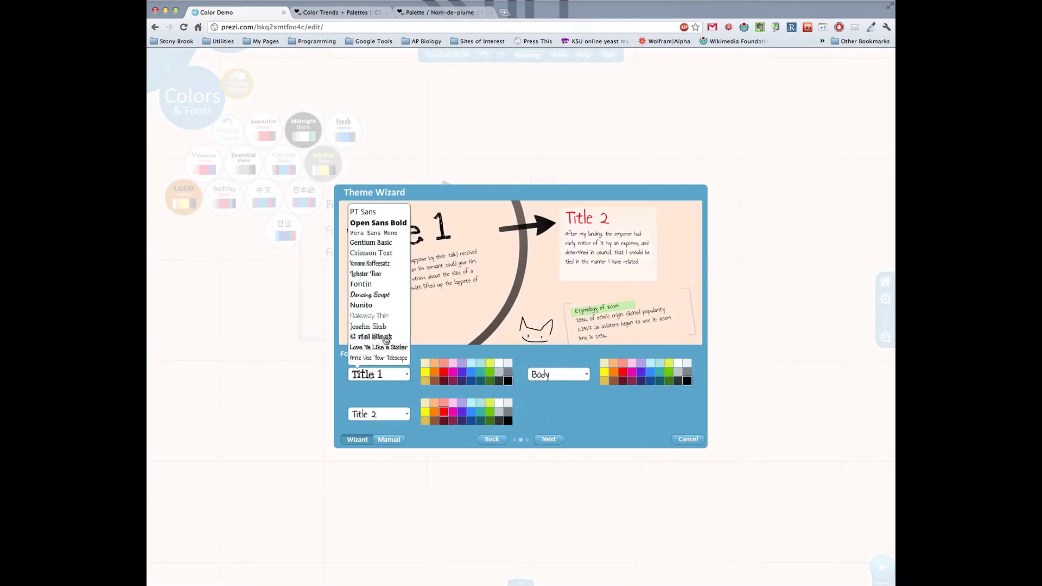
{"action": "left_click", "coordinate": [373, 306]}
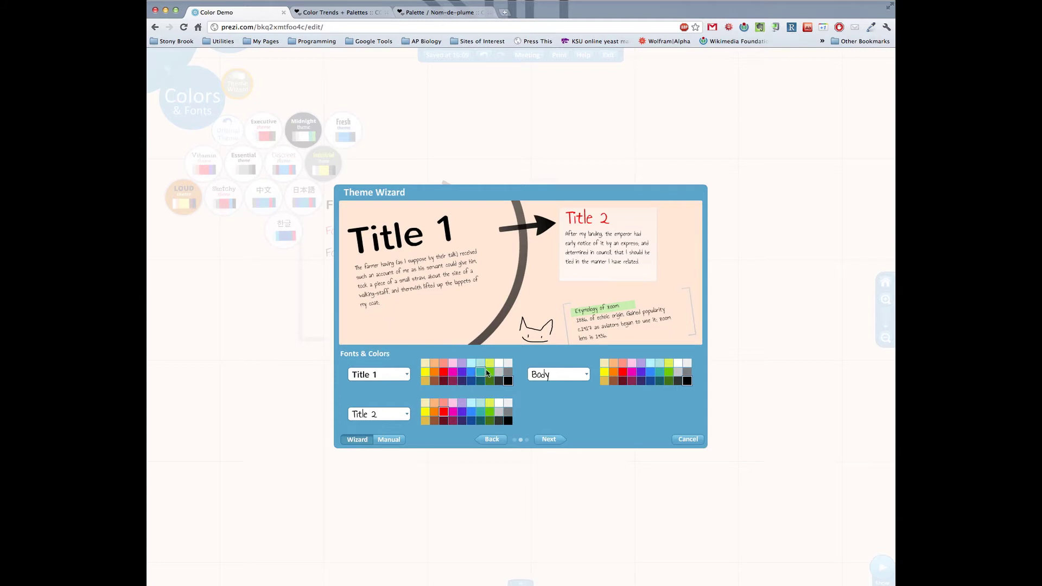
{"action": "left_click", "coordinate": [480, 362]}
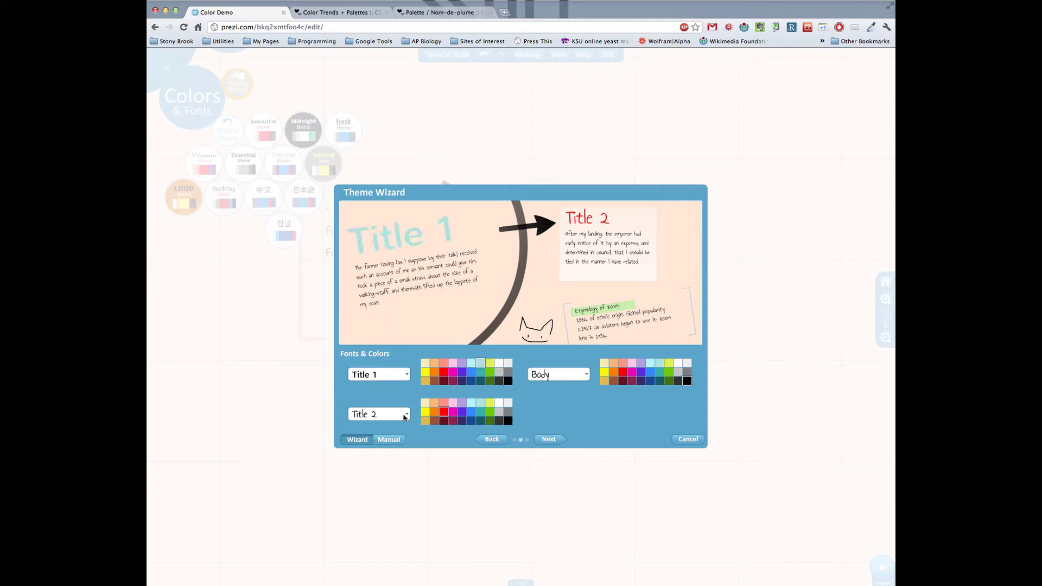
{"action": "left_click", "coordinate": [405, 416]}
{"action": "left_click", "coordinate": [377, 358]}
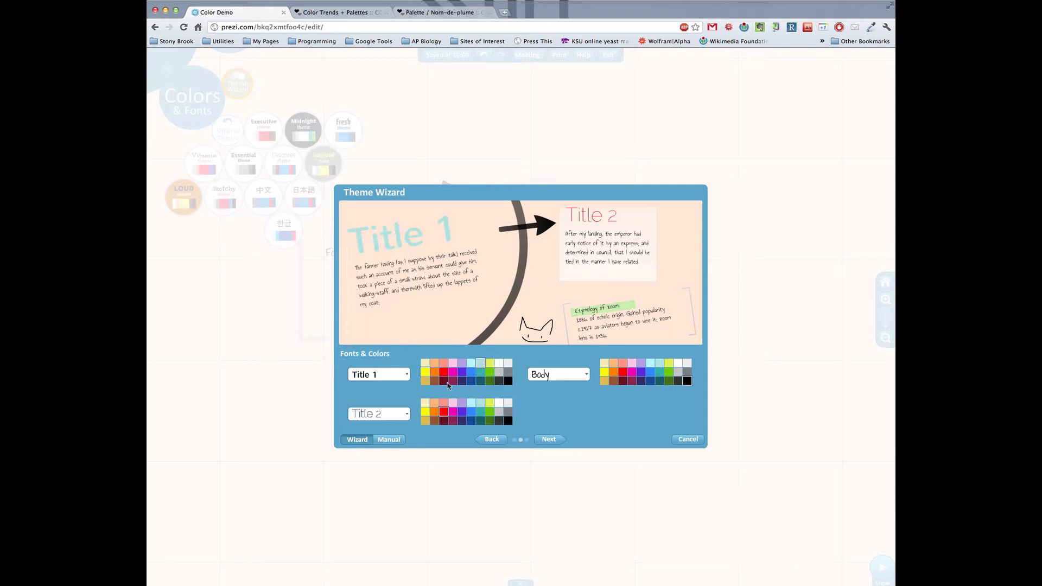
{"action": "left_click", "coordinate": [462, 412]}
{"action": "left_click", "coordinate": [612, 373]}
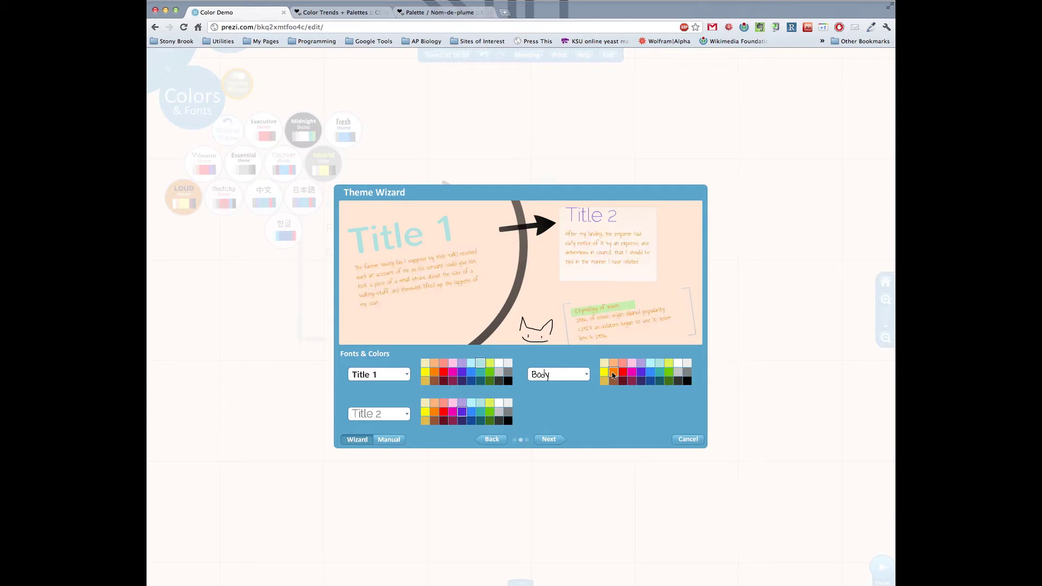
{"action": "left_click", "coordinate": [624, 376]}
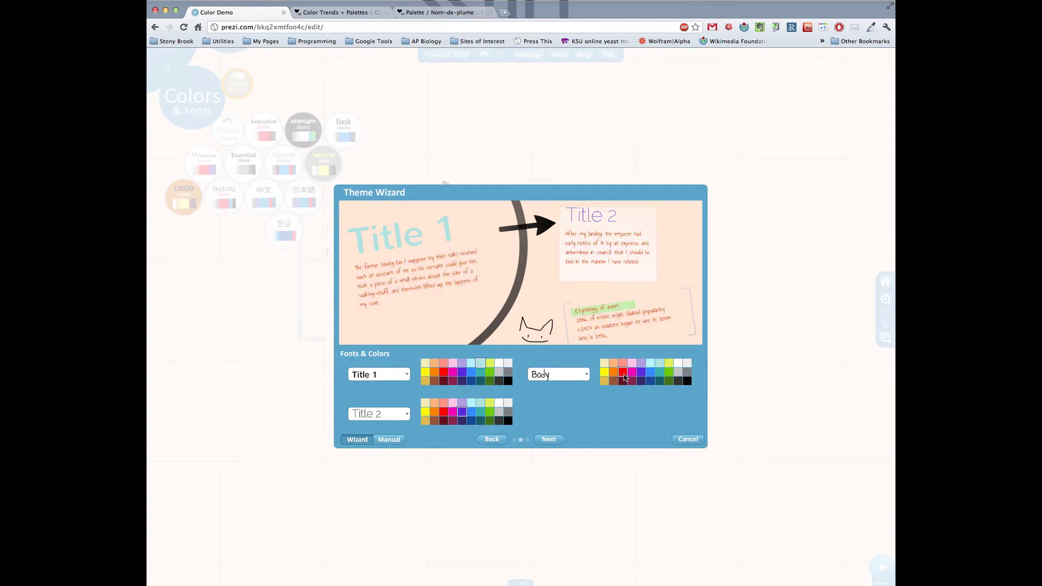
Colour the circle frame purple, bracket and rectangle white, arrow yellow-green, and marker cyan.
{"action": "left_click", "coordinate": [548, 440]}
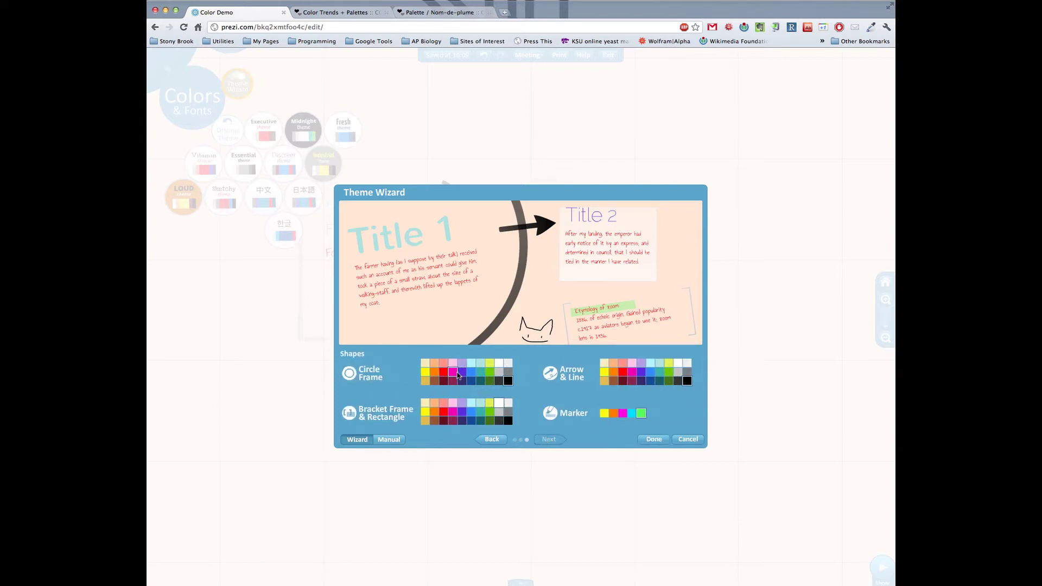
{"action": "left_click", "coordinate": [462, 373]}
{"action": "left_click", "coordinate": [444, 412]}
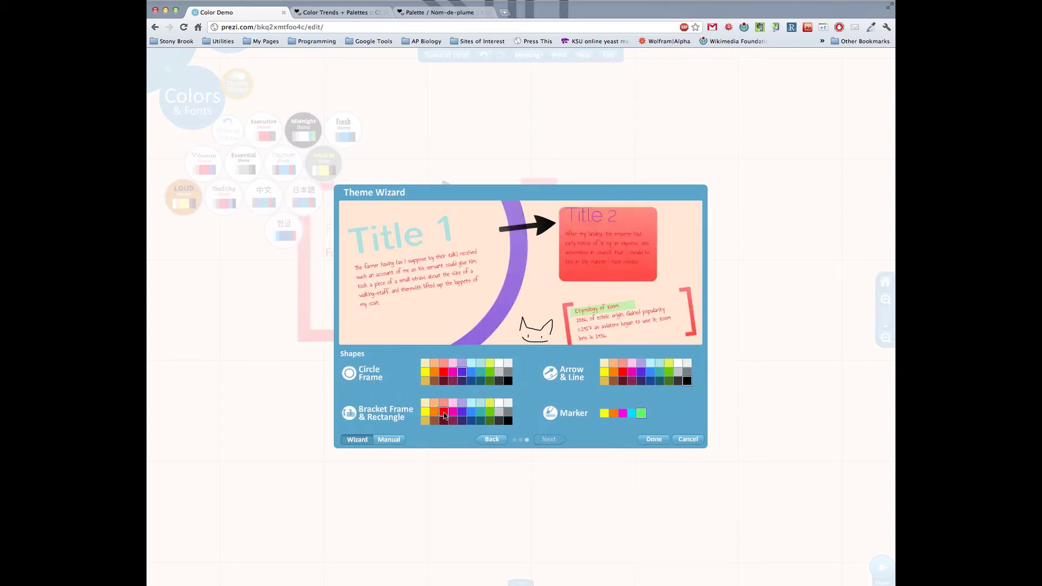
{"action": "left_click", "coordinate": [509, 405]}
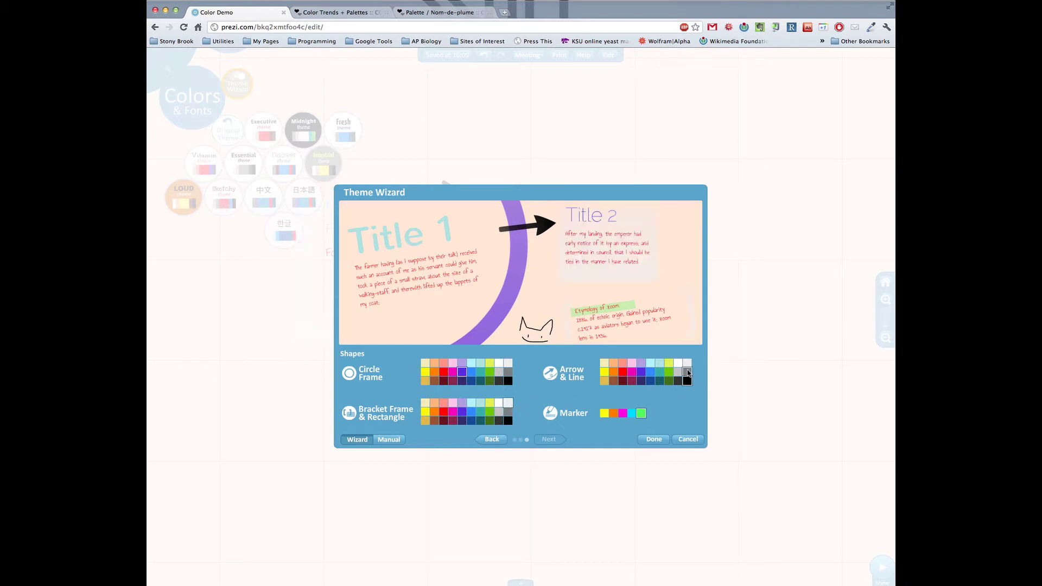
{"action": "left_click", "coordinate": [670, 364]}
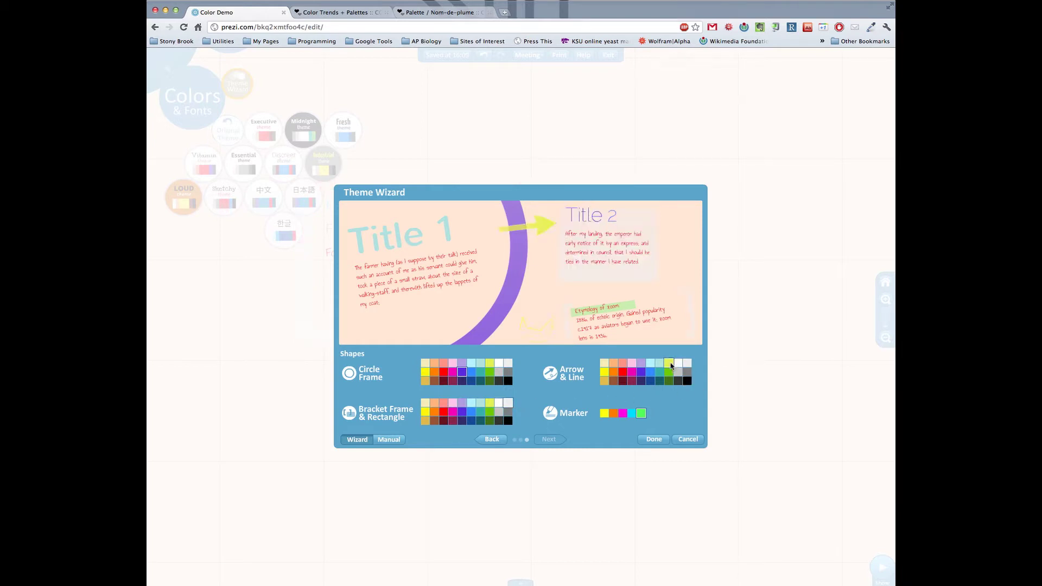
{"action": "left_click", "coordinate": [622, 414]}
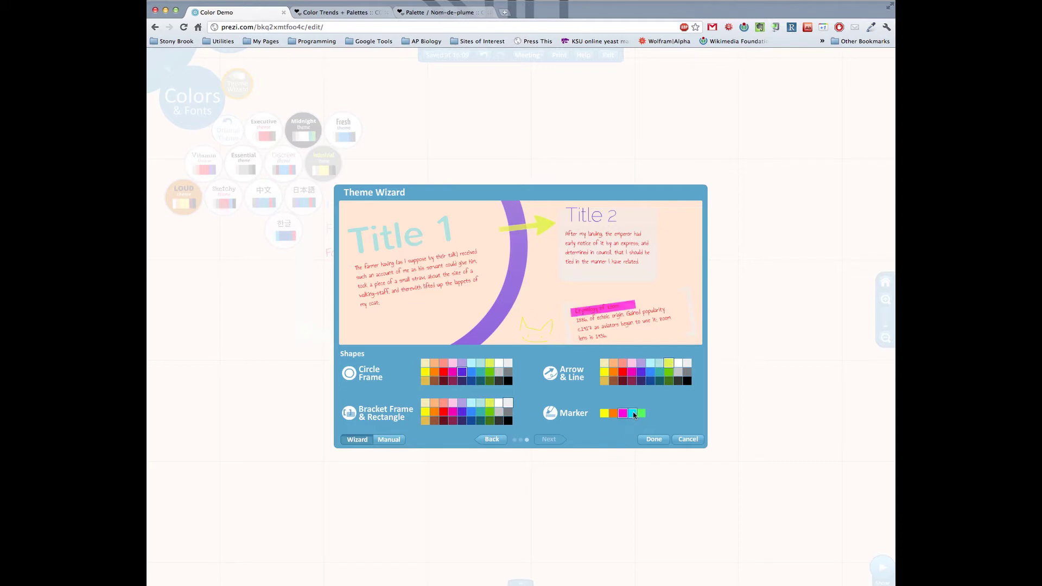
{"action": "left_click", "coordinate": [633, 414]}
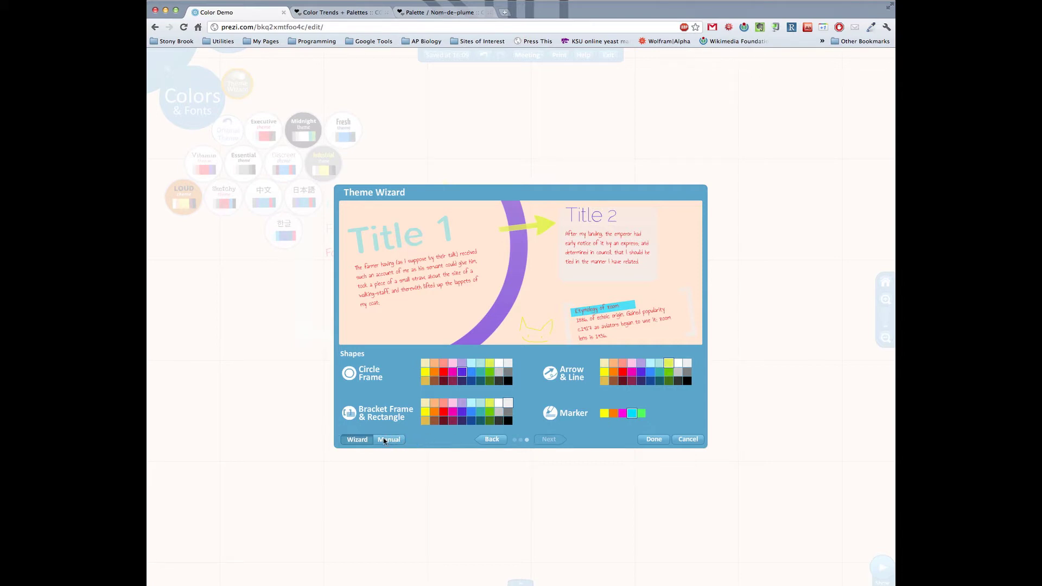
Switch the Theme Wizard to Manual mode to show each theme colour's RGB values.
{"action": "left_click", "coordinate": [389, 440]}
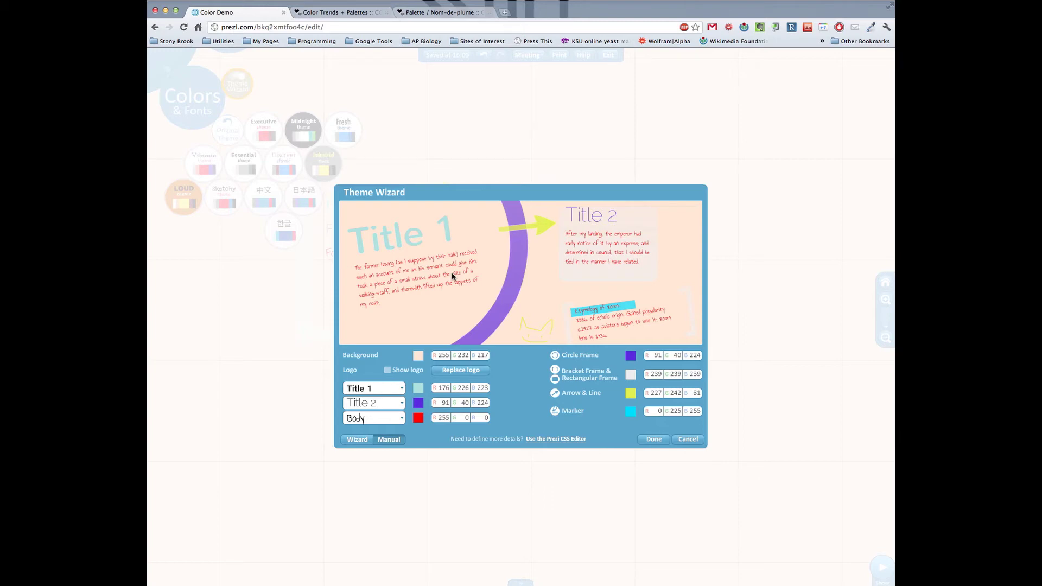
Browse COLOURlovers listings by the Wedding, Home and finally Web categories.
{"action": "left_click", "coordinate": [350, 14]}
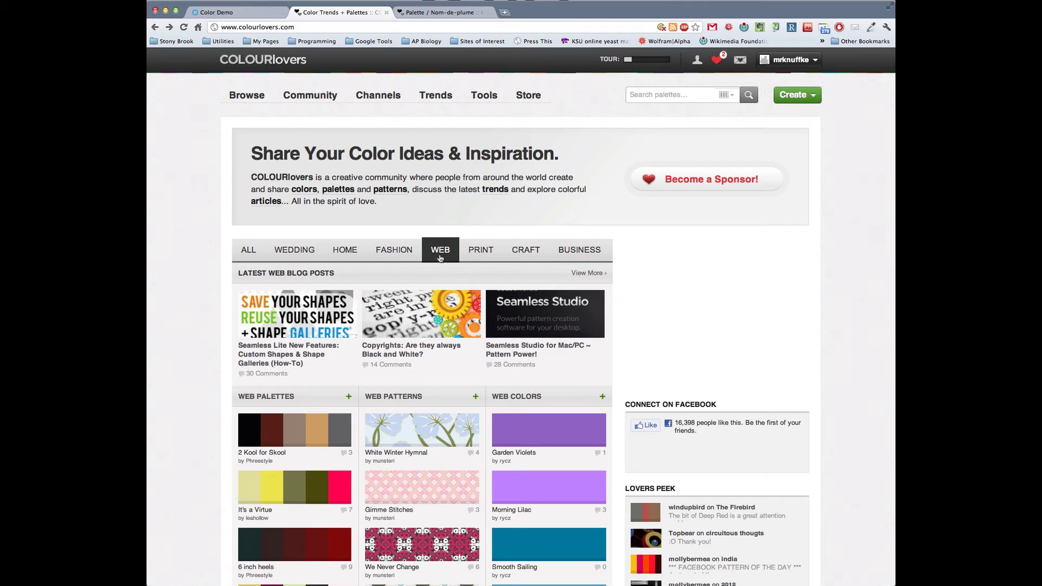
{"action": "scroll", "coordinate": [273, 395], "scroll_direction": "down", "scroll_amount": 3}
{"action": "scroll", "coordinate": [273, 395], "scroll_direction": "up", "scroll_amount": 1}
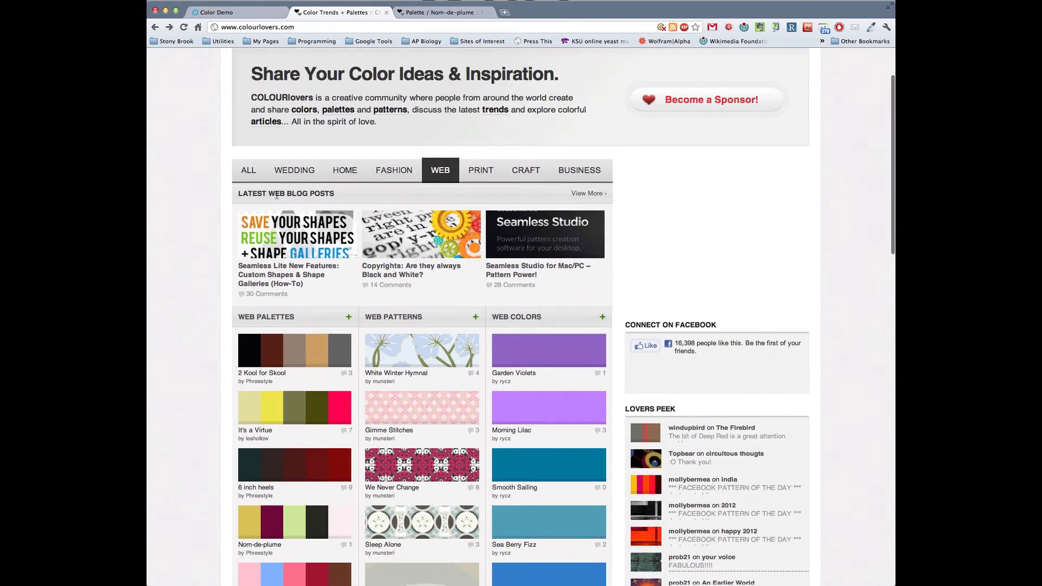
{"action": "left_click", "coordinate": [283, 172]}
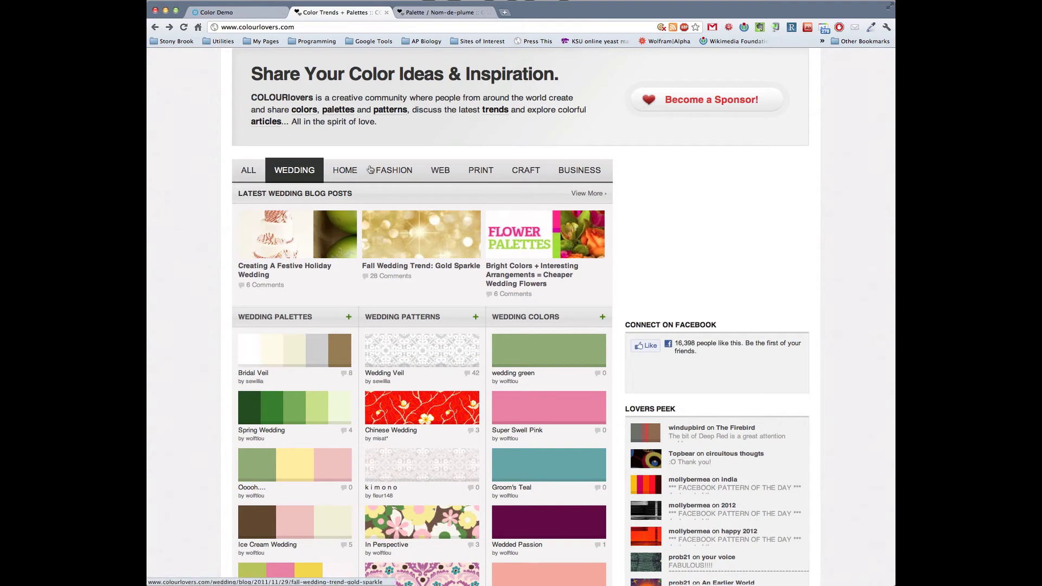
{"action": "left_click", "coordinate": [345, 170]}
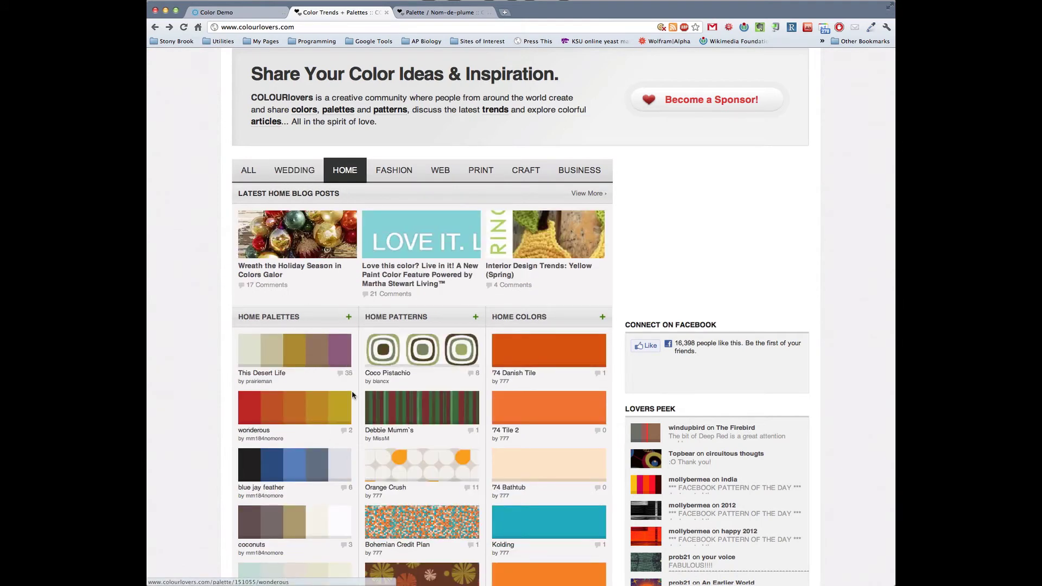
{"action": "left_click", "coordinate": [442, 174]}
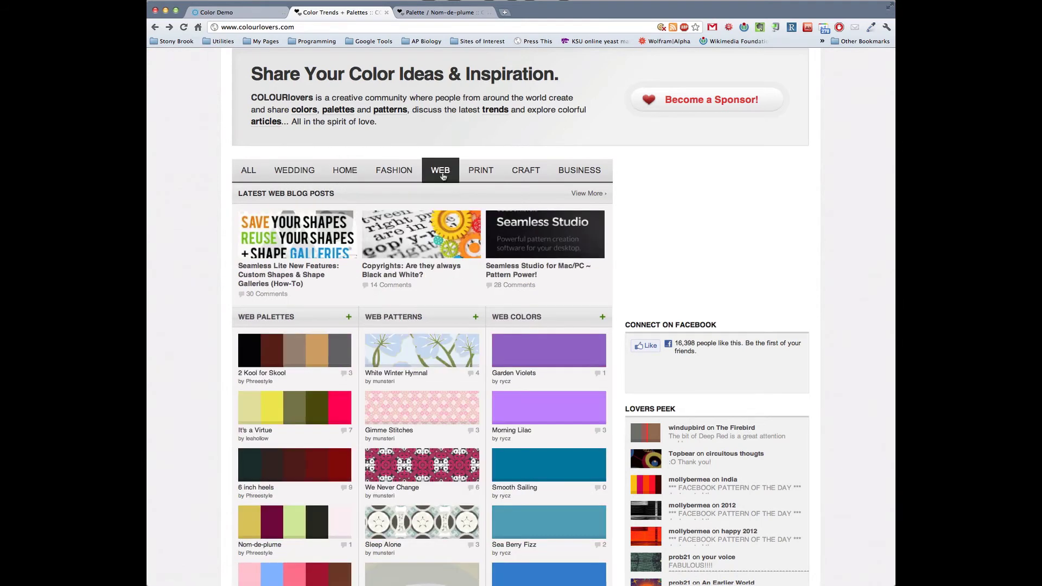
{"action": "scroll", "coordinate": [264, 409], "scroll_direction": "down", "scroll_amount": 4}
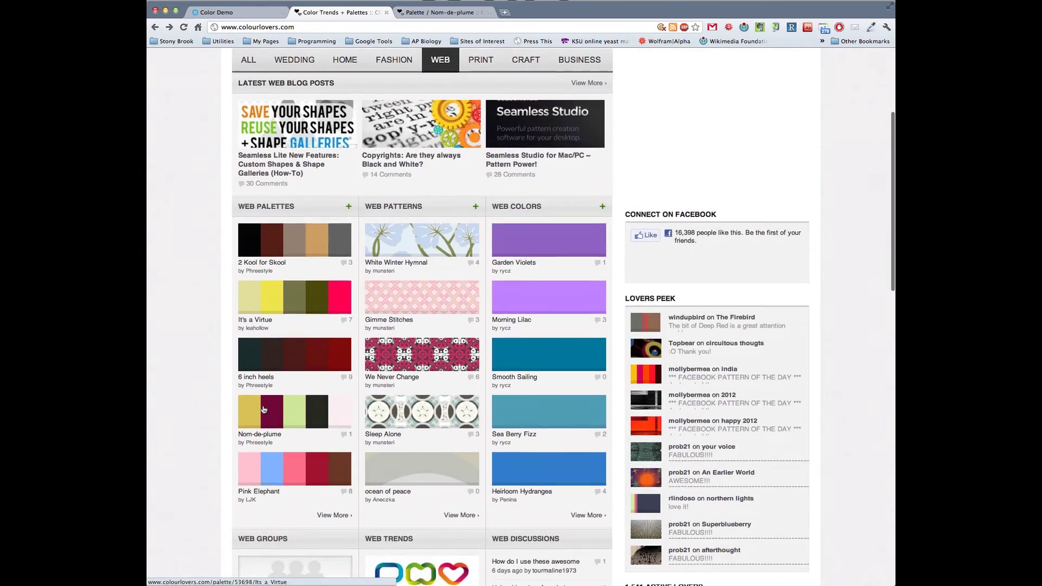
{"action": "scroll", "coordinate": [264, 409], "scroll_direction": "up", "scroll_amount": 2}
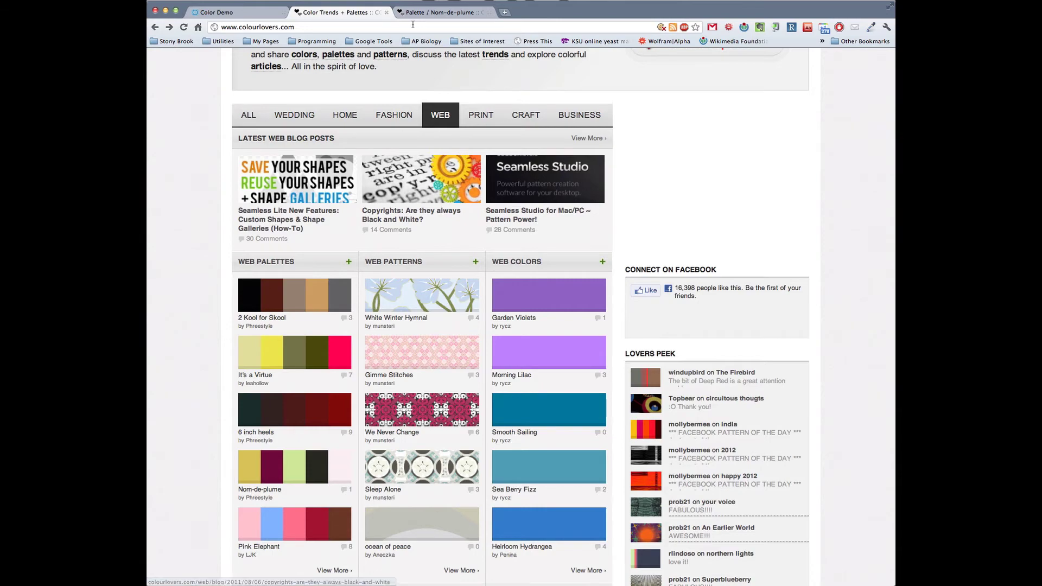
Read the Nom-de-plume palette's five colours and RGB values, e.g. Tan Mustard 216,195,88.
{"action": "left_click", "coordinate": [428, 12]}
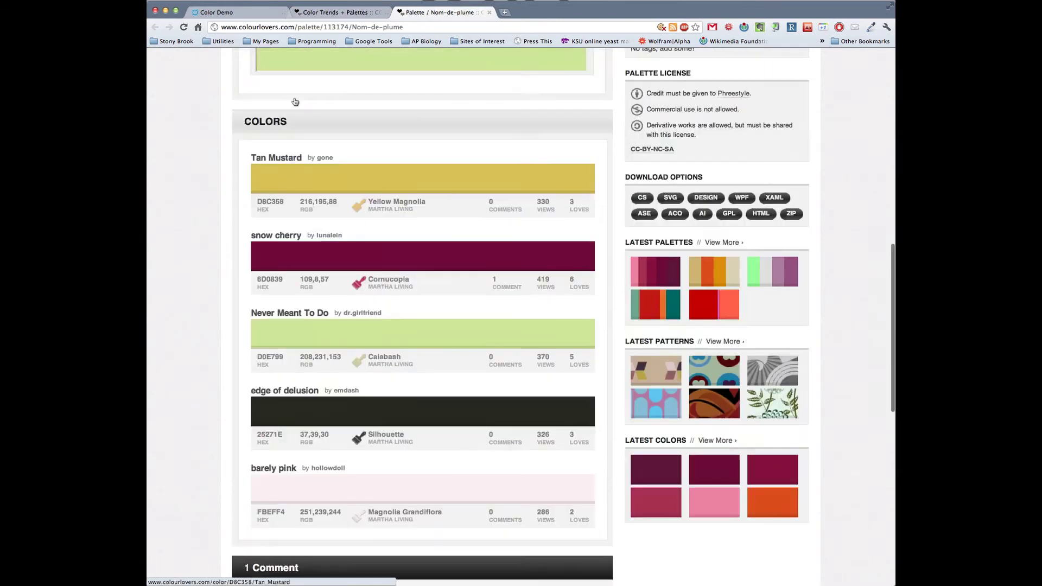
{"action": "scroll", "coordinate": [295, 102], "scroll_direction": "up", "scroll_amount": 9}
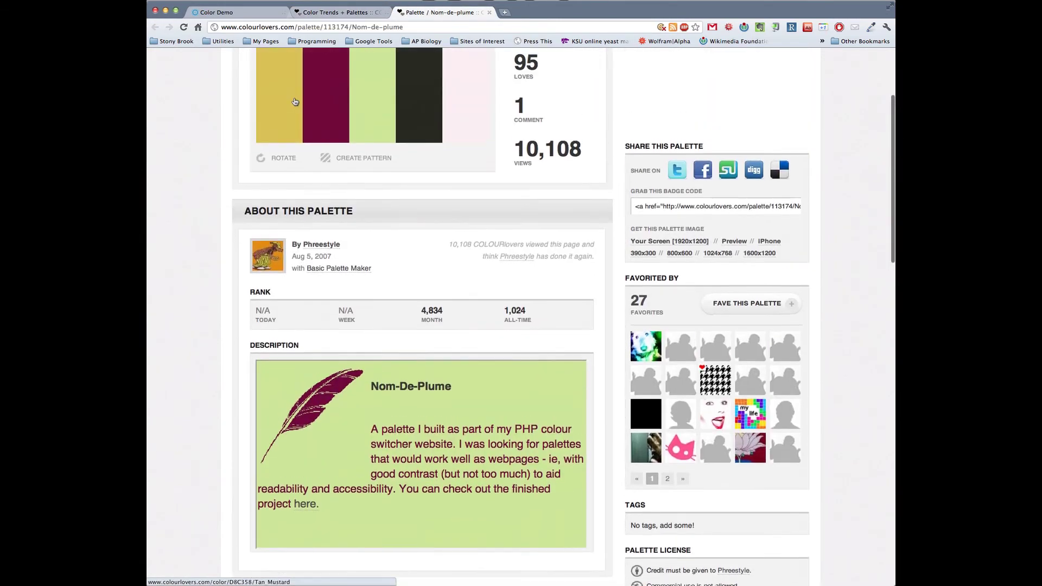
{"action": "scroll", "coordinate": [295, 101], "scroll_direction": "up", "scroll_amount": 2}
{"action": "scroll", "coordinate": [295, 102], "scroll_direction": "down", "scroll_amount": 7}
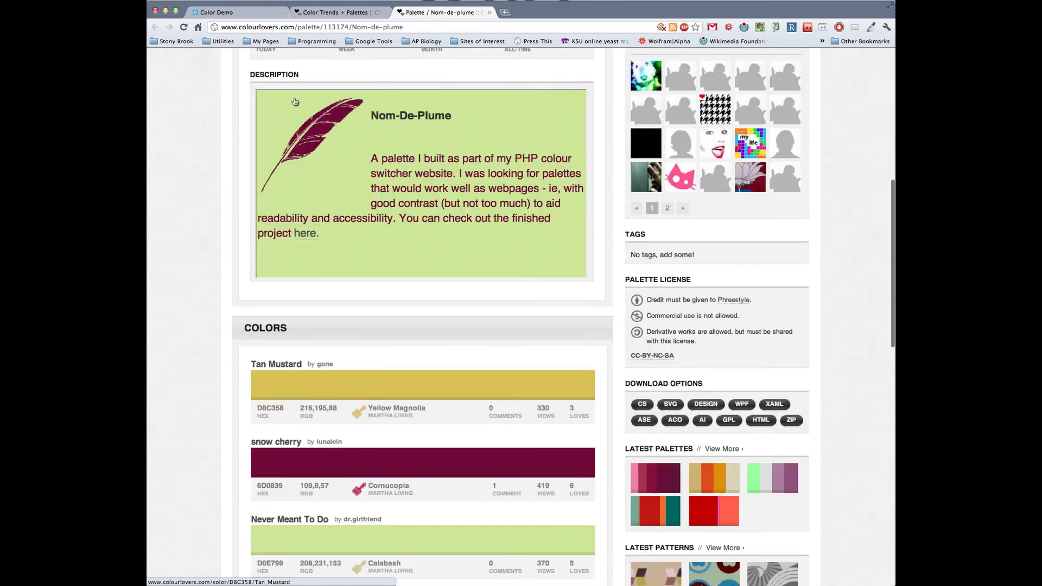
{"action": "scroll", "coordinate": [294, 102], "scroll_direction": "down", "scroll_amount": 4}
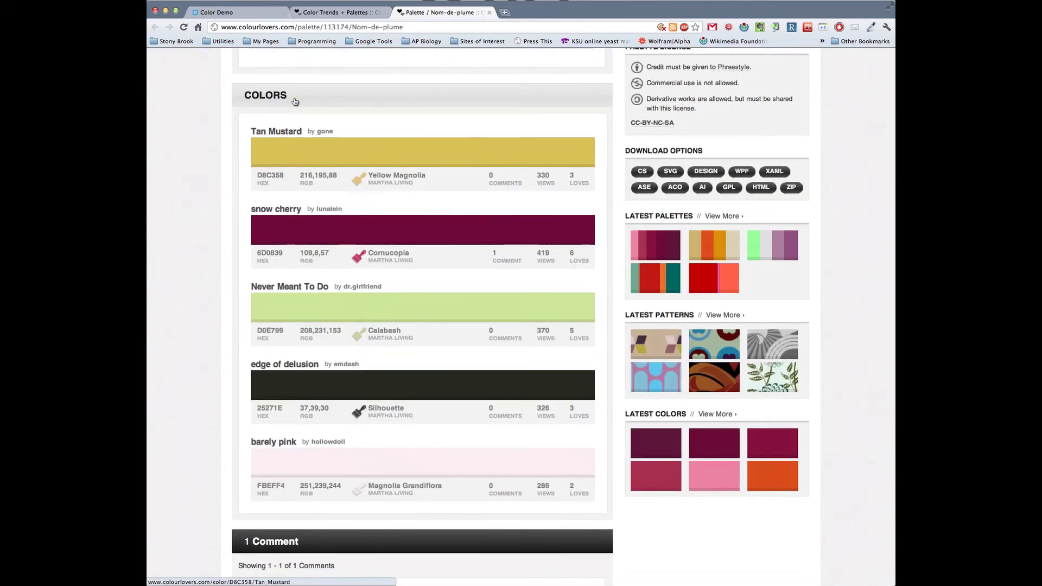
{"action": "scroll", "coordinate": [295, 101], "scroll_direction": "up", "scroll_amount": 10}
{"action": "scroll", "coordinate": [294, 102], "scroll_direction": "down", "scroll_amount": 10}
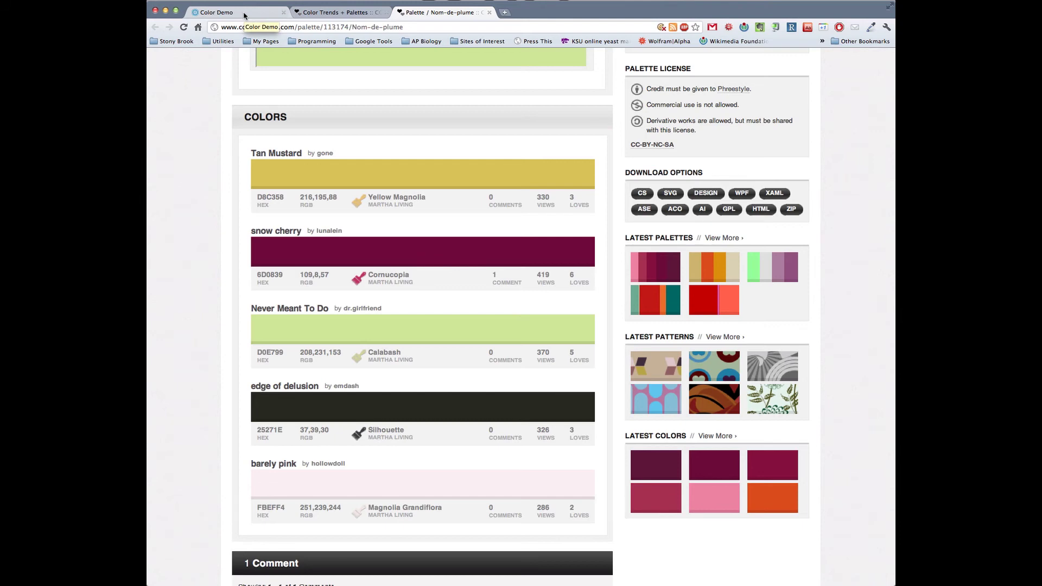
Enter Tan Mustard's 216, 195, 88 as the theme background's RGB values.
{"action": "left_click", "coordinate": [243, 16]}
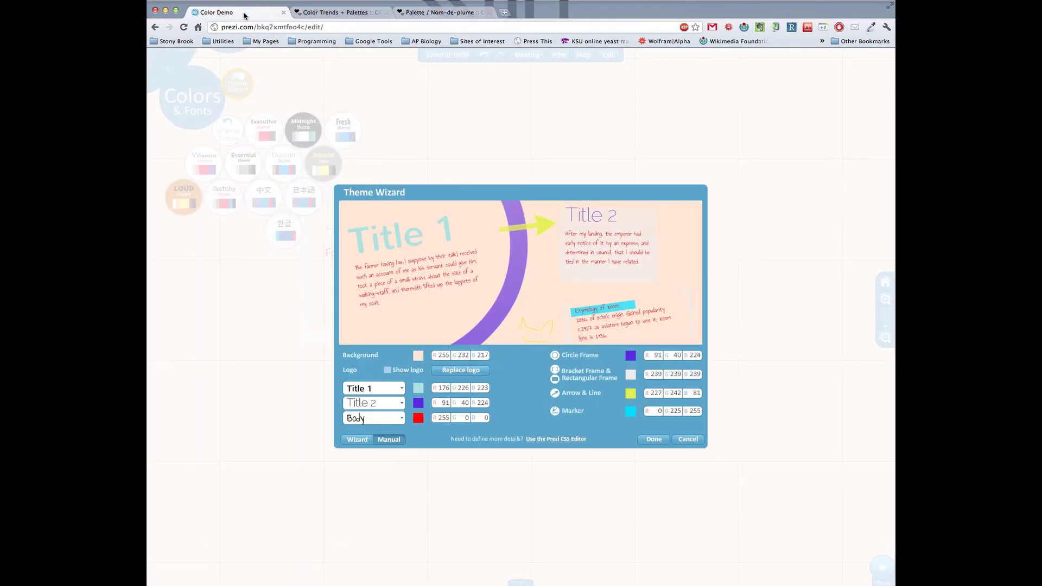
{"action": "double_click", "coordinate": [448, 355]}
{"action": "type", "text": "216"}
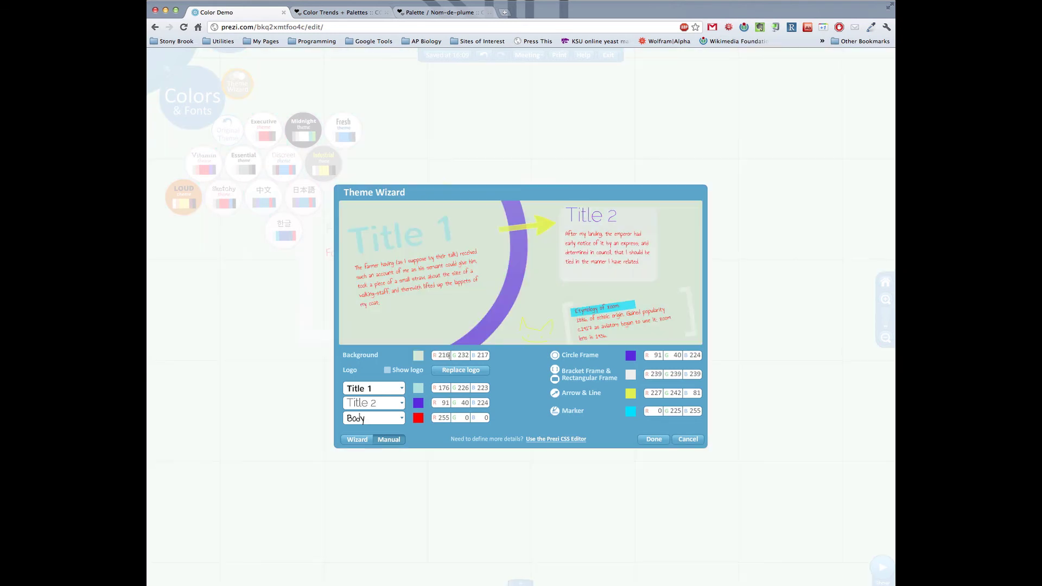
{"action": "double_click", "coordinate": [466, 356]}
{"action": "type", "text": "195"}
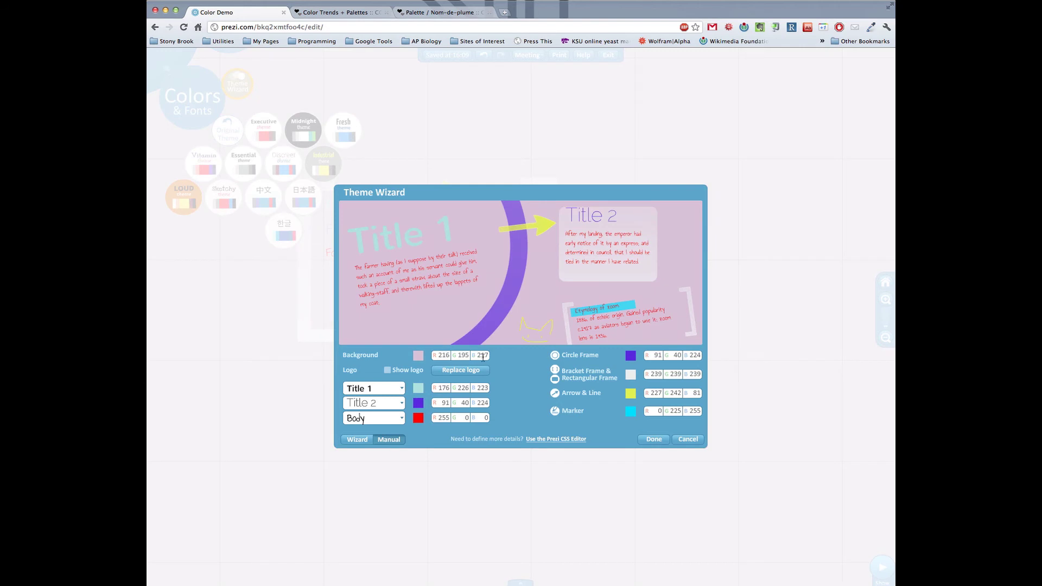
{"action": "double_click", "coordinate": [483, 356]}
{"action": "type", "text": "88"}
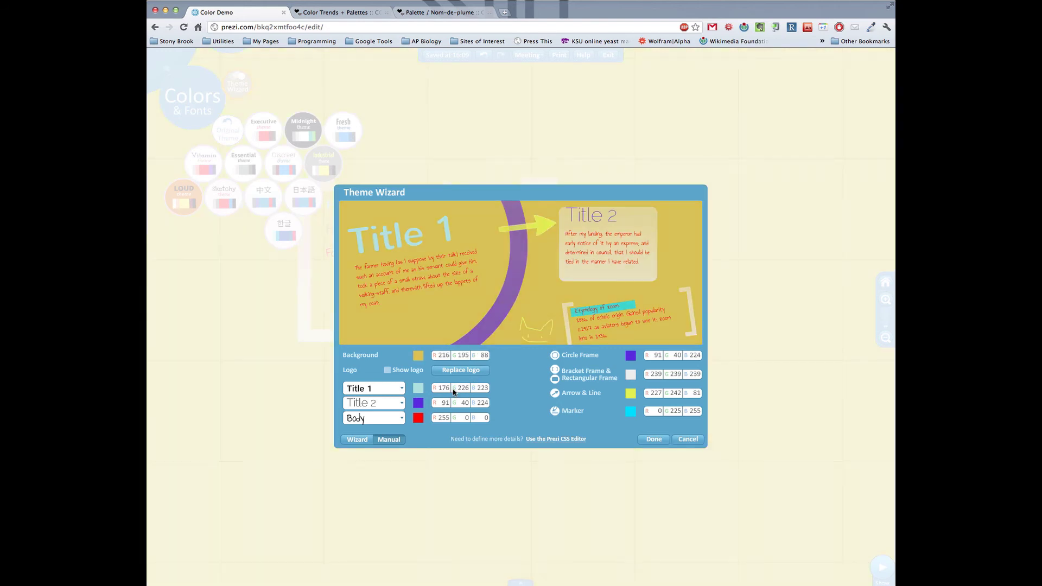
Correct the background RGB to 251, 239, 244 for a pale pink.
{"action": "double_click", "coordinate": [443, 355]}
{"action": "type", "text": "251"}
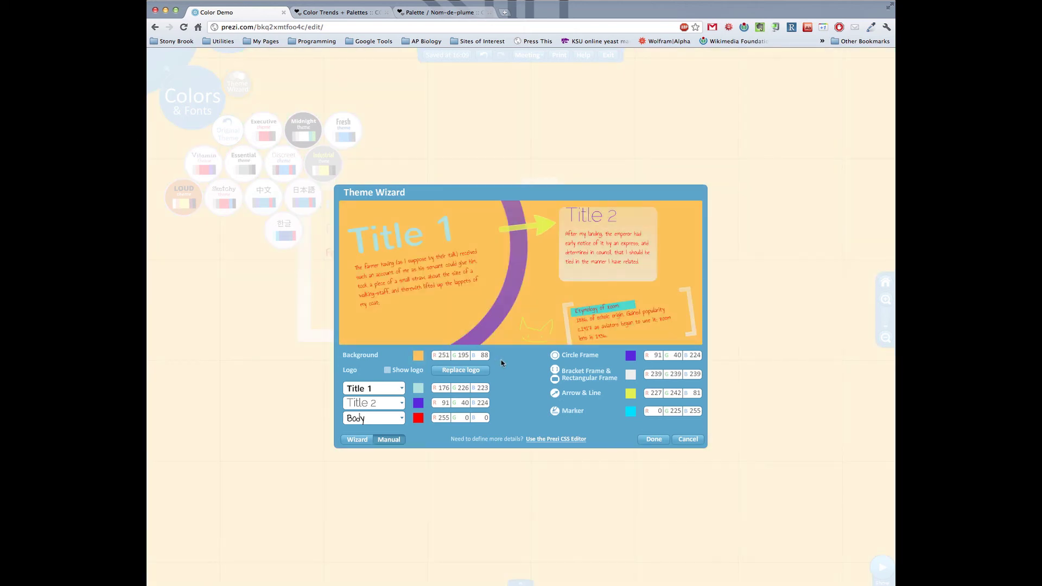
{"action": "double_click", "coordinate": [464, 355]}
{"action": "type", "text": "239"}
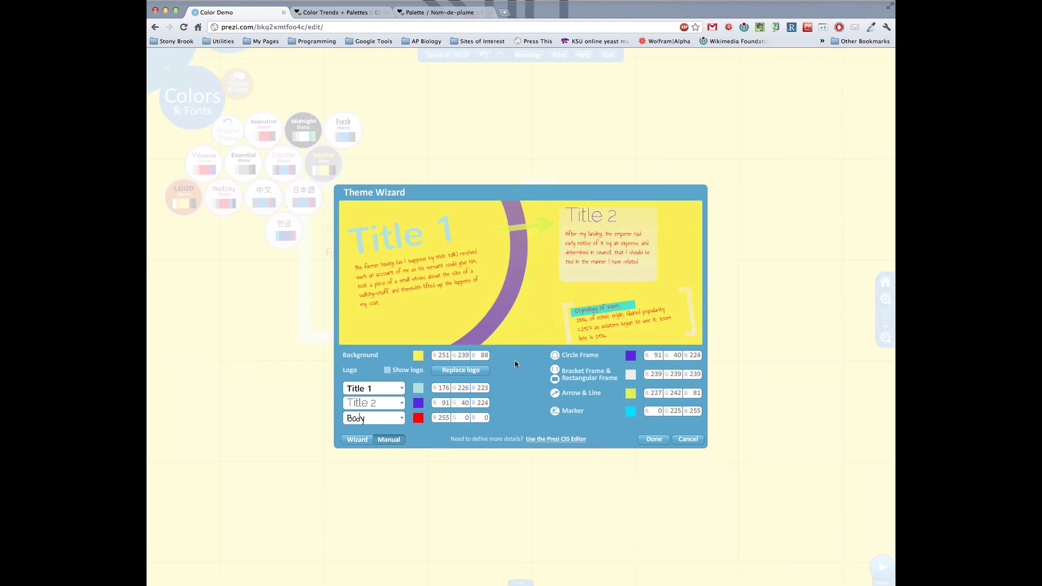
{"action": "double_click", "coordinate": [484, 356]}
{"action": "type", "text": "244"}
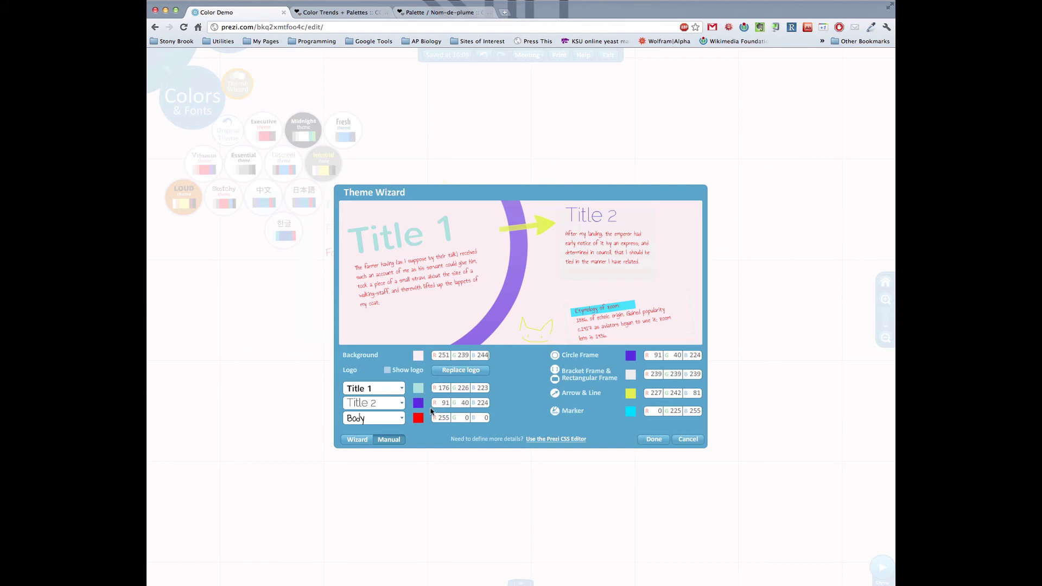
Set Title 1 to Yanone Kaffeesatz, pick a new Title 2 font, and Body to Nunito.
{"action": "left_click", "coordinate": [401, 388]}
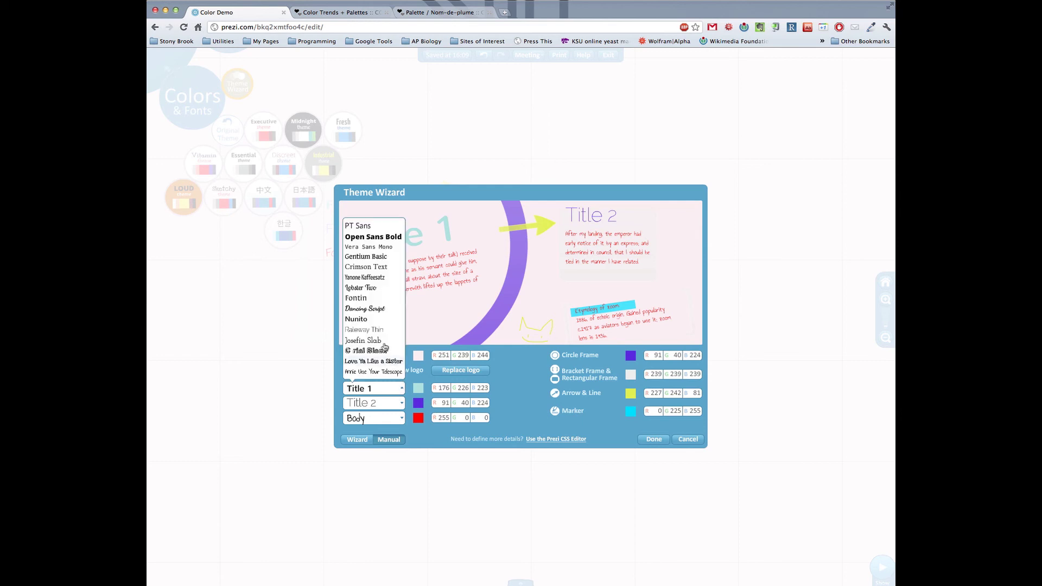
{"action": "left_click", "coordinate": [373, 278]}
{"action": "left_click", "coordinate": [402, 403]}
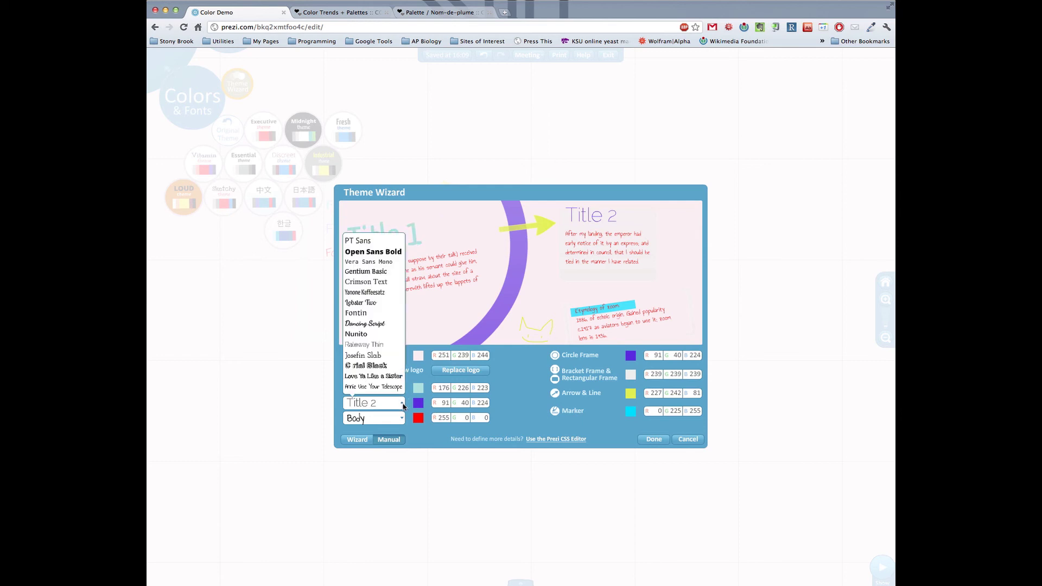
{"action": "left_click", "coordinate": [386, 376]}
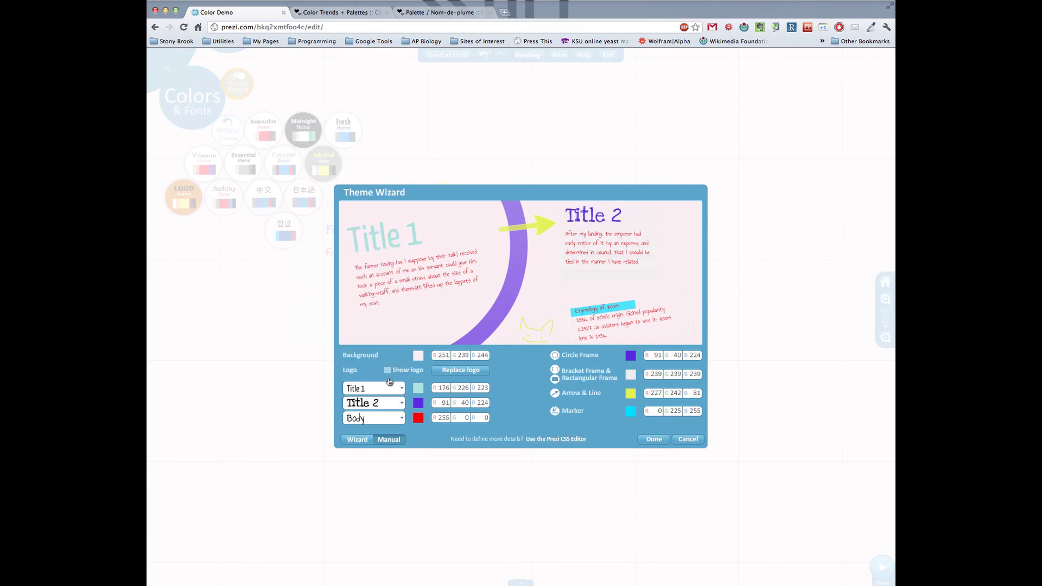
{"action": "left_click", "coordinate": [395, 418]}
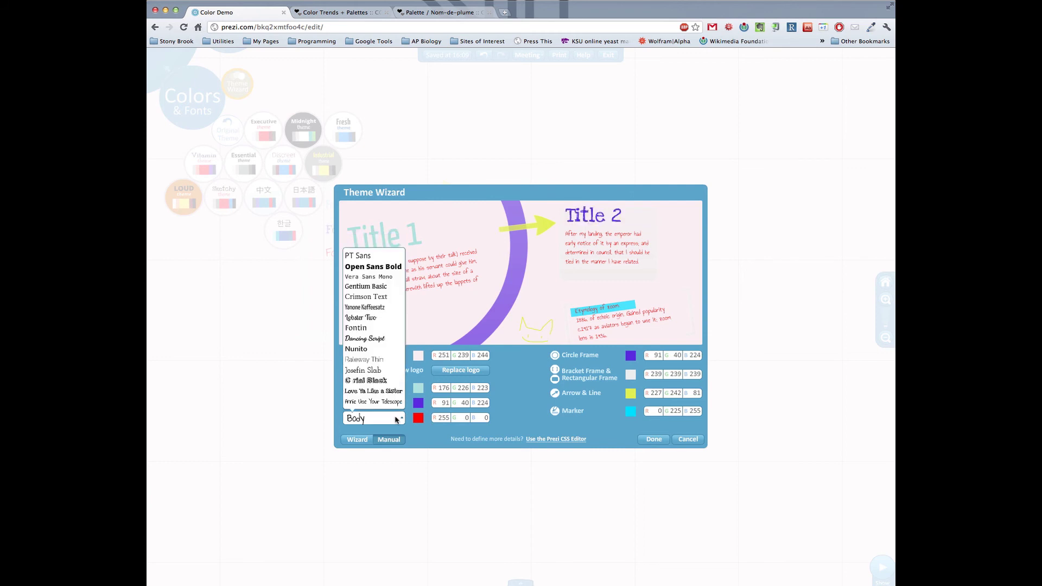
{"action": "left_click", "coordinate": [367, 349]}
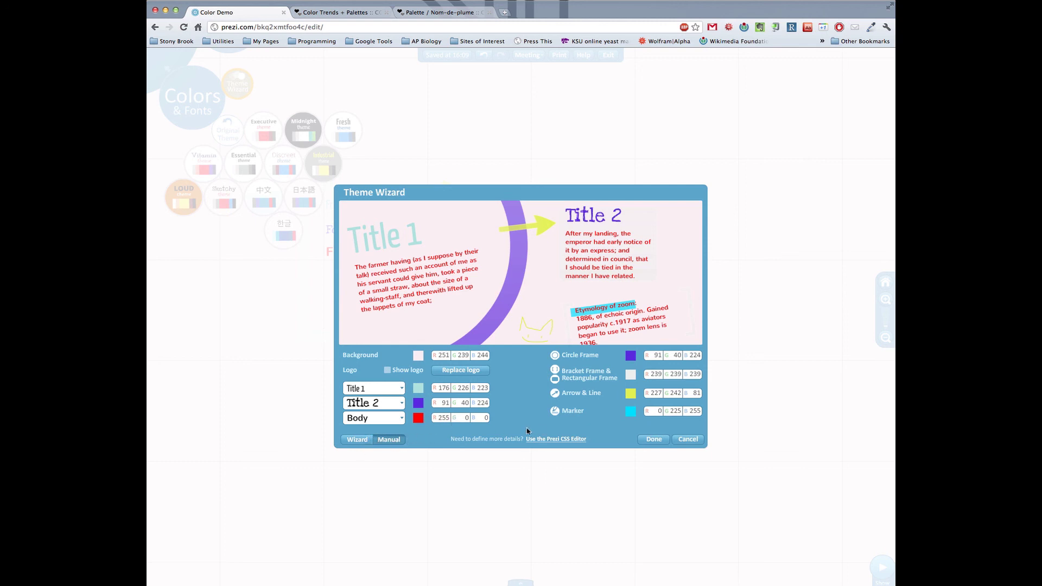
Review the wizard's fonts and shapes pages, then finish to apply the custom theme.
{"action": "left_click", "coordinate": [358, 439]}
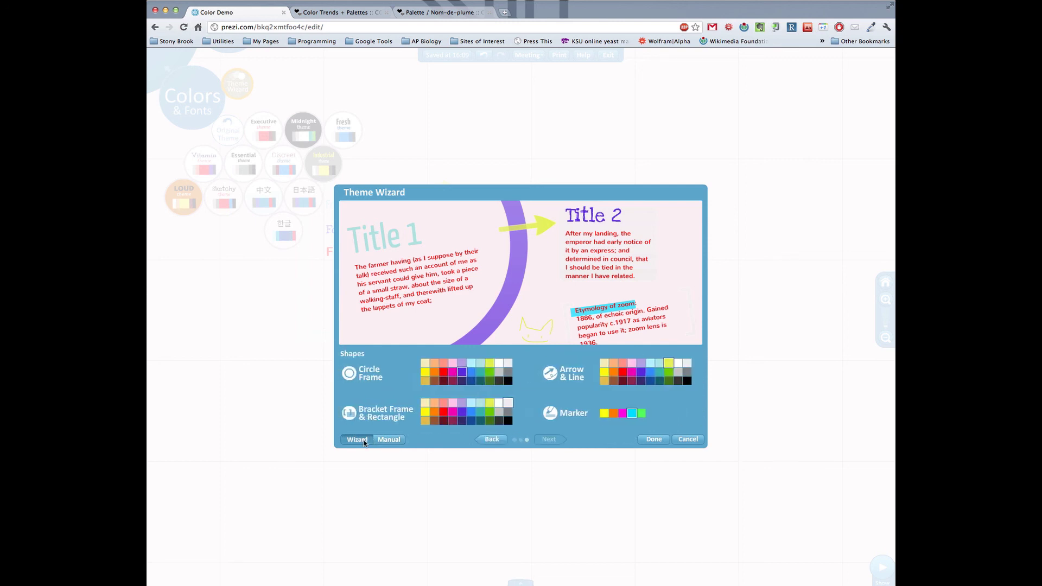
{"action": "left_click", "coordinate": [488, 440]}
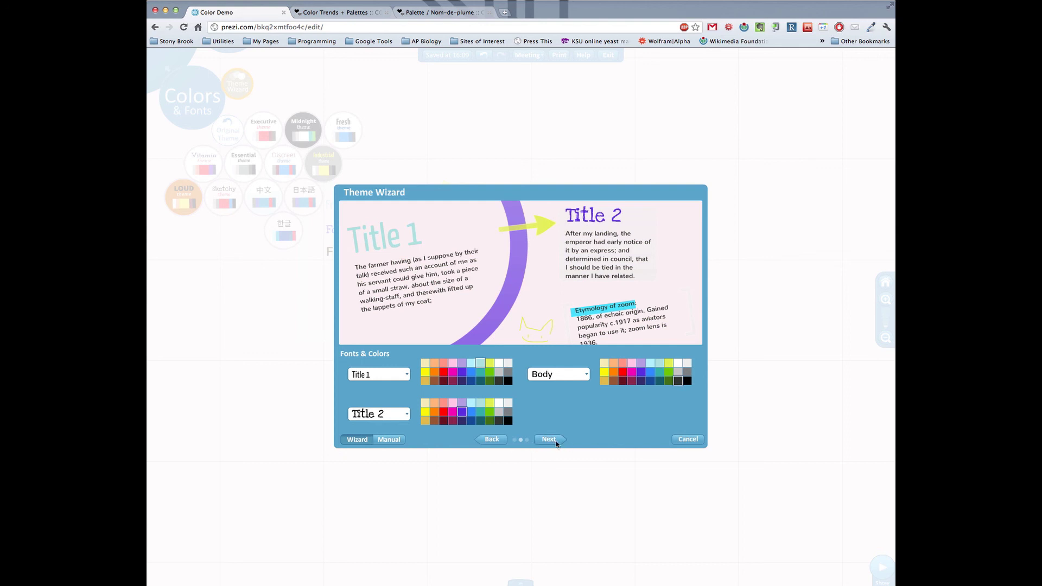
{"action": "left_click", "coordinate": [549, 439]}
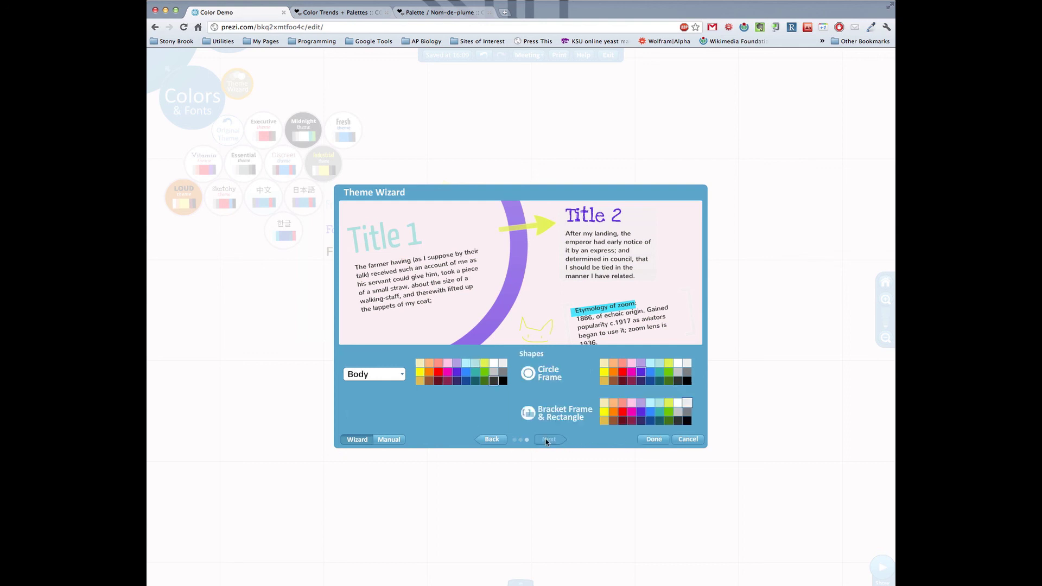
{"action": "left_click", "coordinate": [653, 440]}
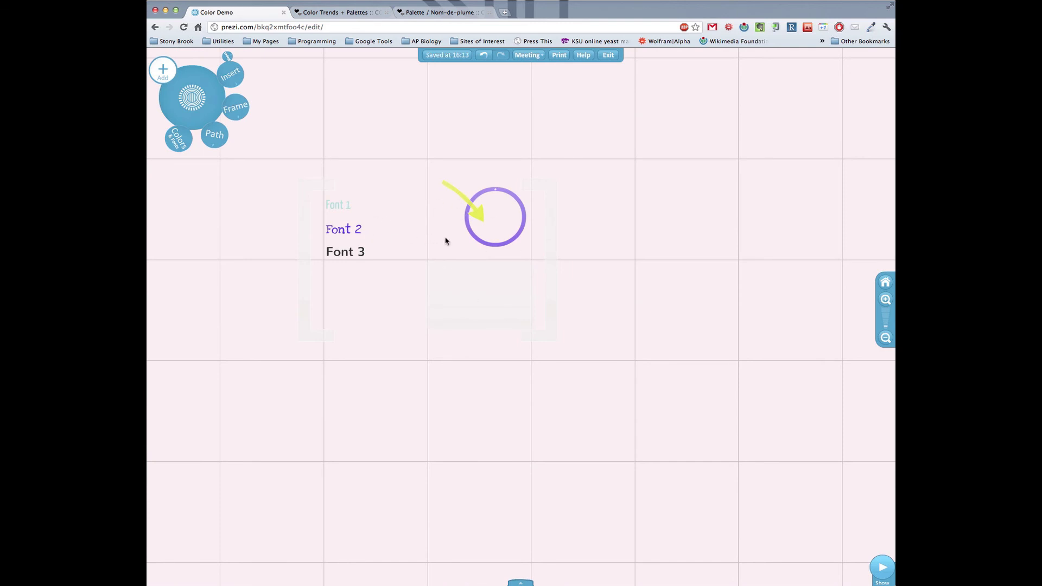
{"action": "scroll", "coordinate": [445, 241], "scroll_direction": "up", "scroll_amount": 3}
{"action": "scroll", "coordinate": [445, 241], "scroll_direction": "down", "scroll_amount": 3}
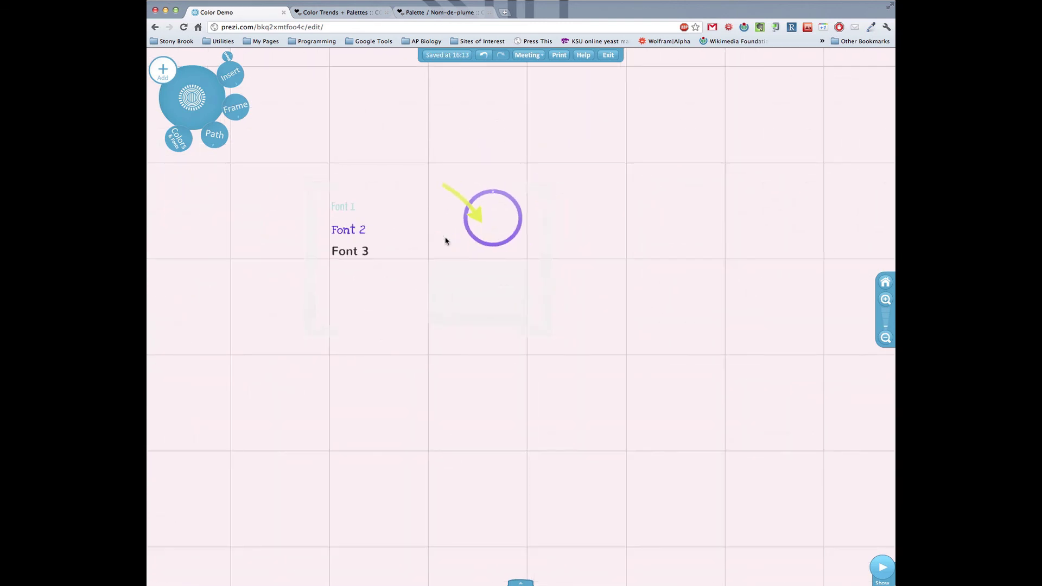